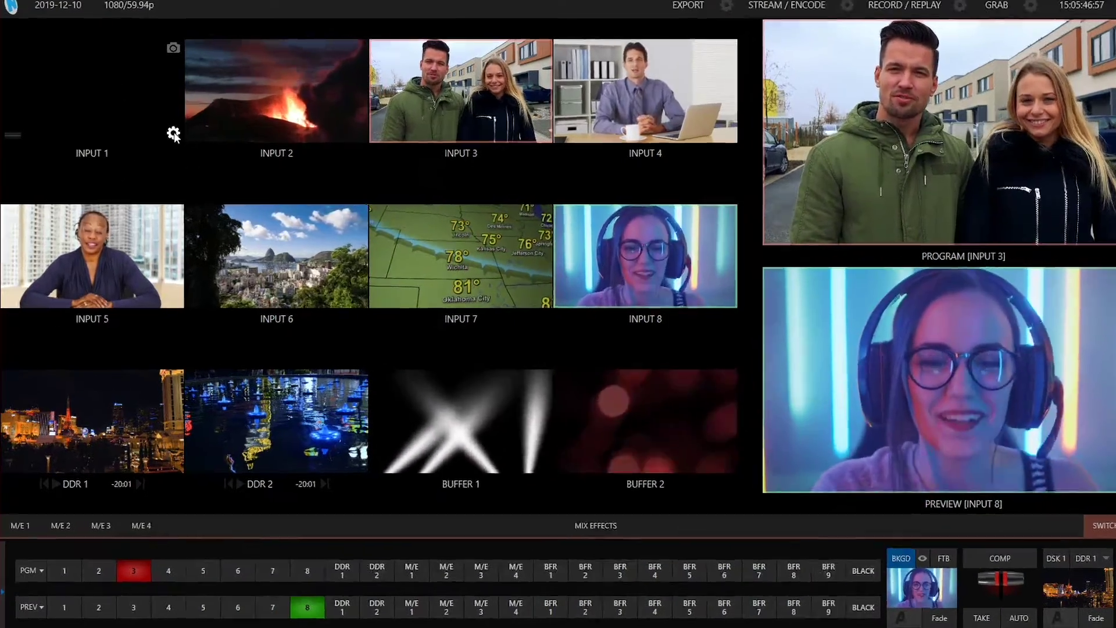
pyautogui.click(162, 135)
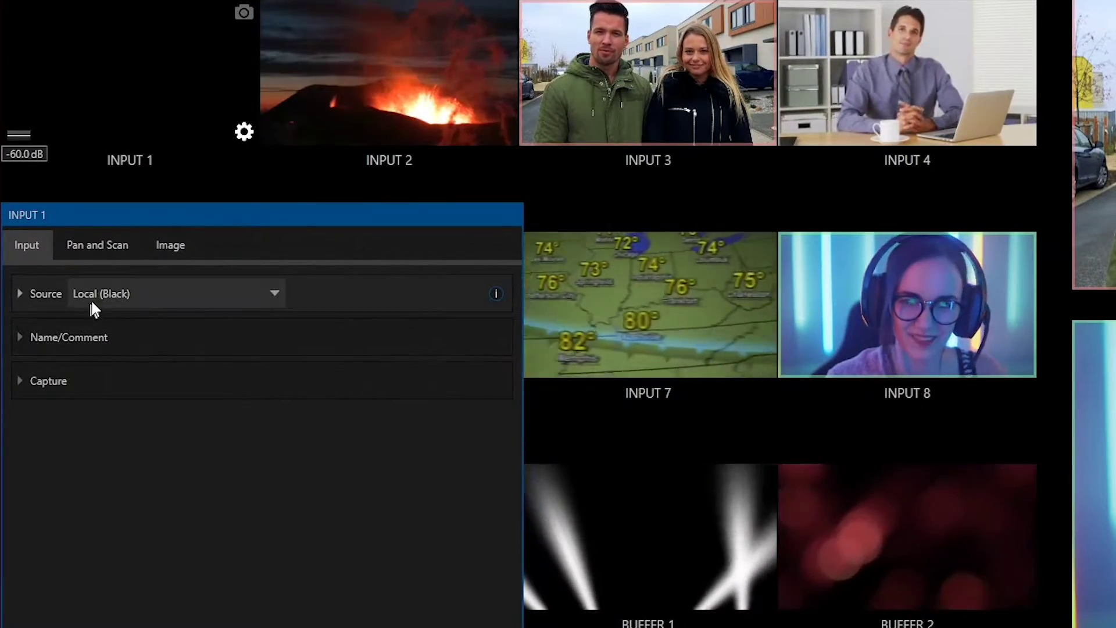
pyautogui.click(120, 292)
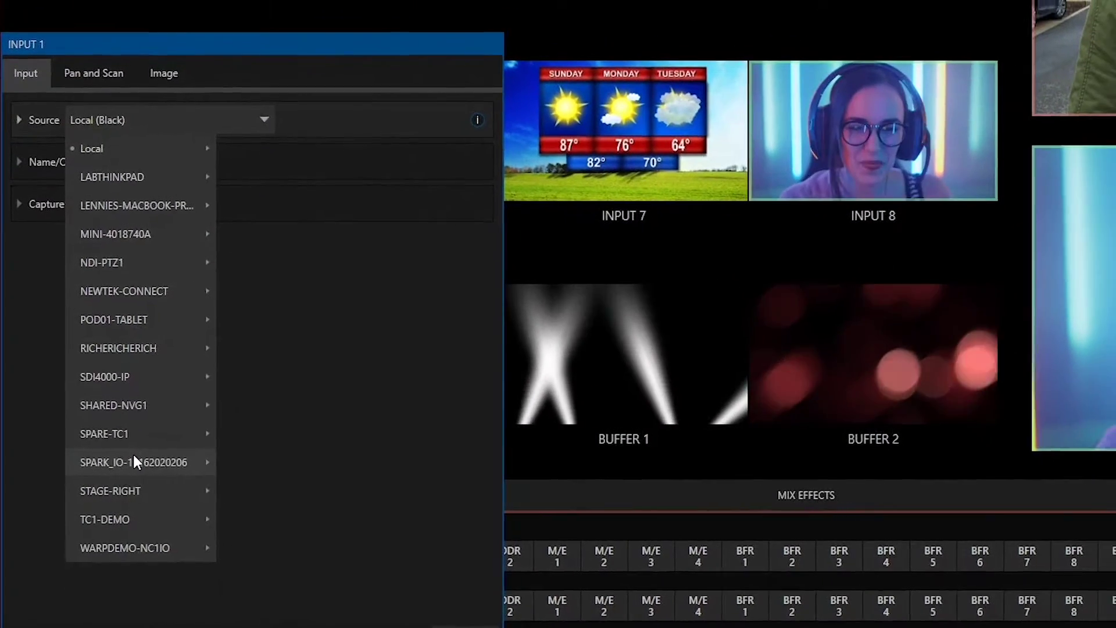
pyautogui.moveTo(139, 460)
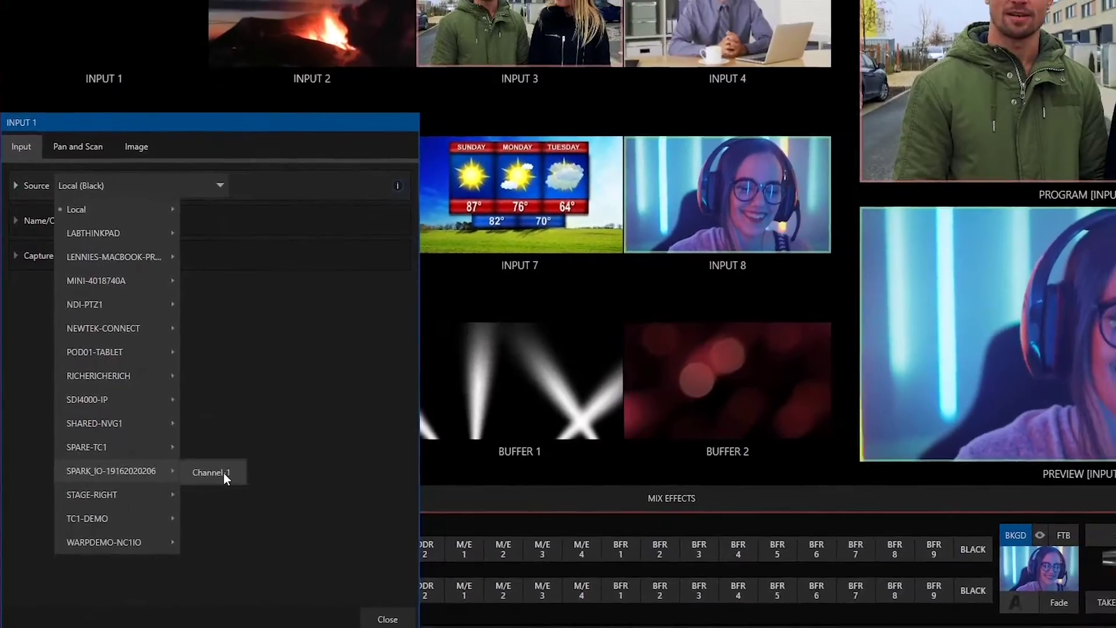
pyautogui.click(224, 473)
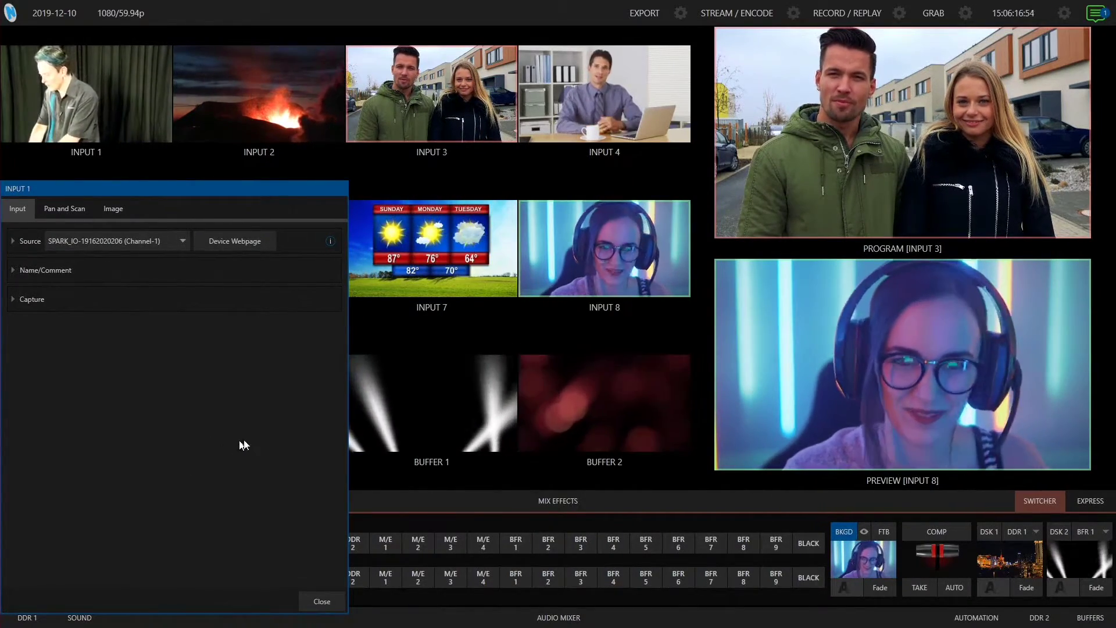
pyautogui.click(230, 239)
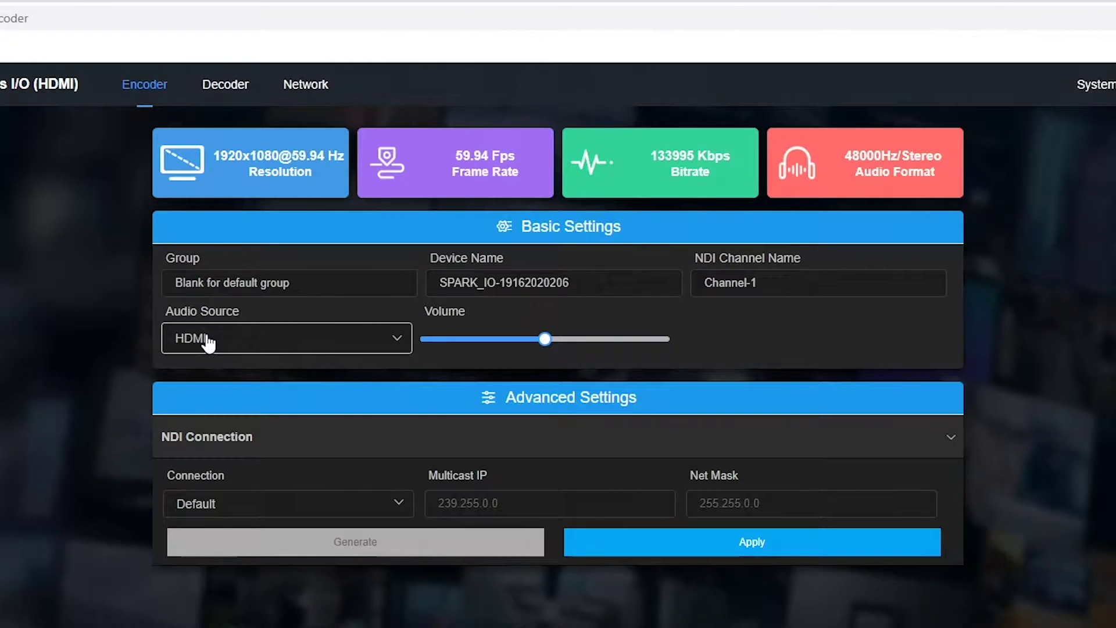
# Keep HDMI as the audio source on the Spark's Encoder page.
pyautogui.click(368, 344)
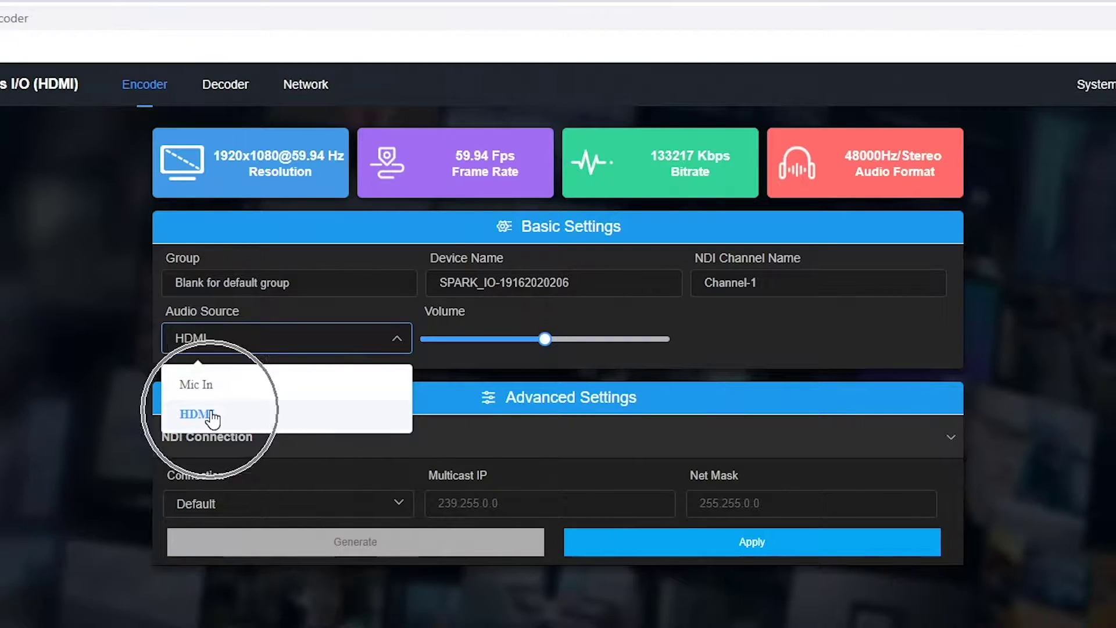
pyautogui.click(233, 419)
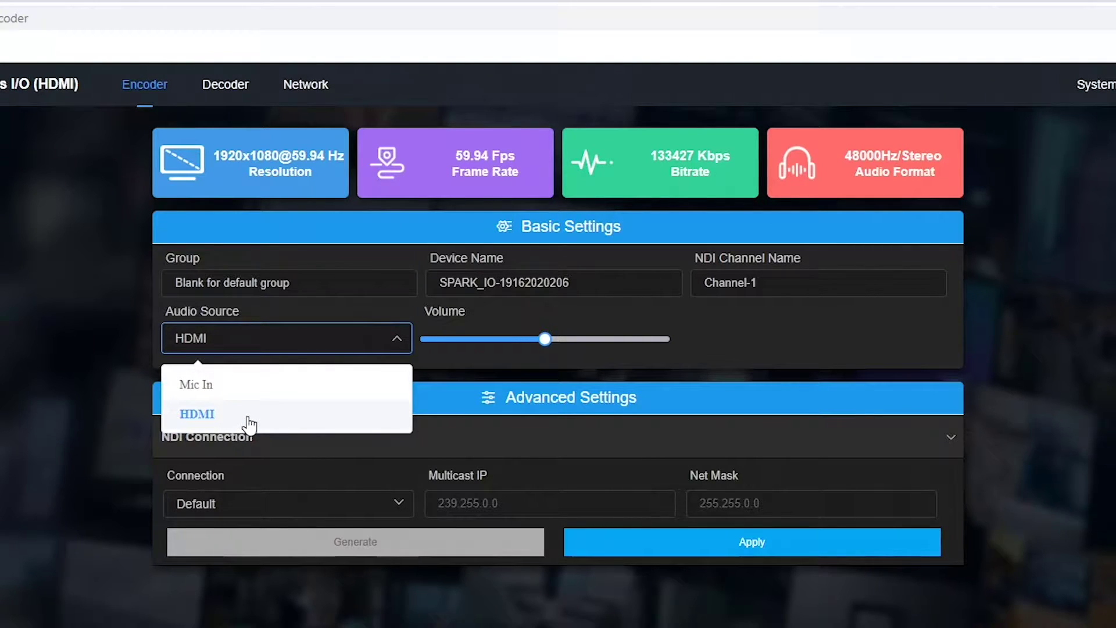
pyautogui.click(249, 423)
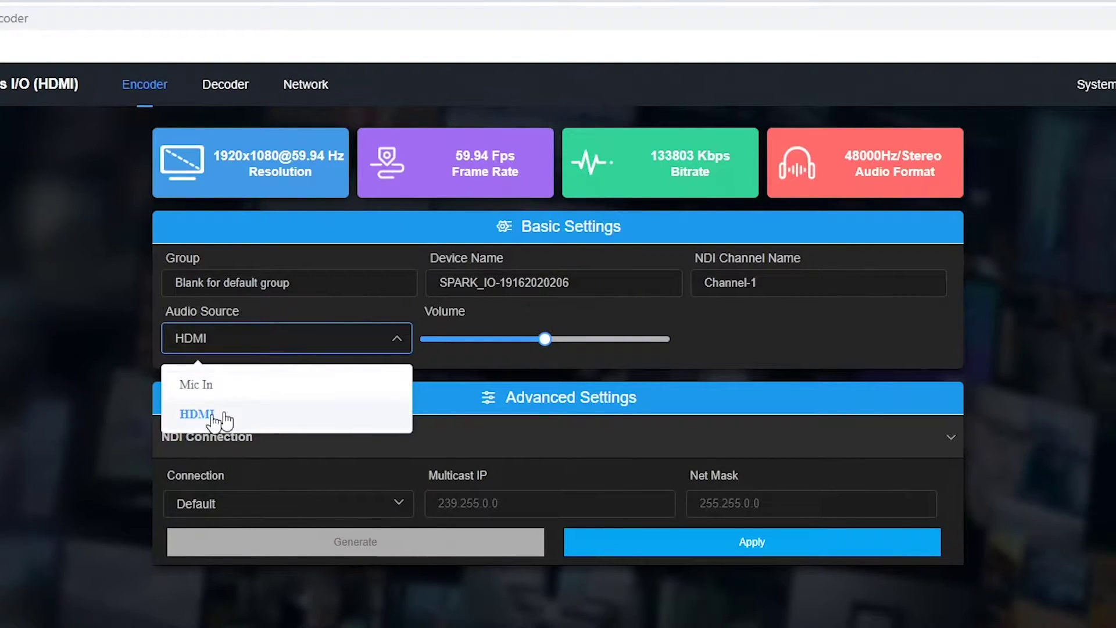
pyautogui.click(206, 388)
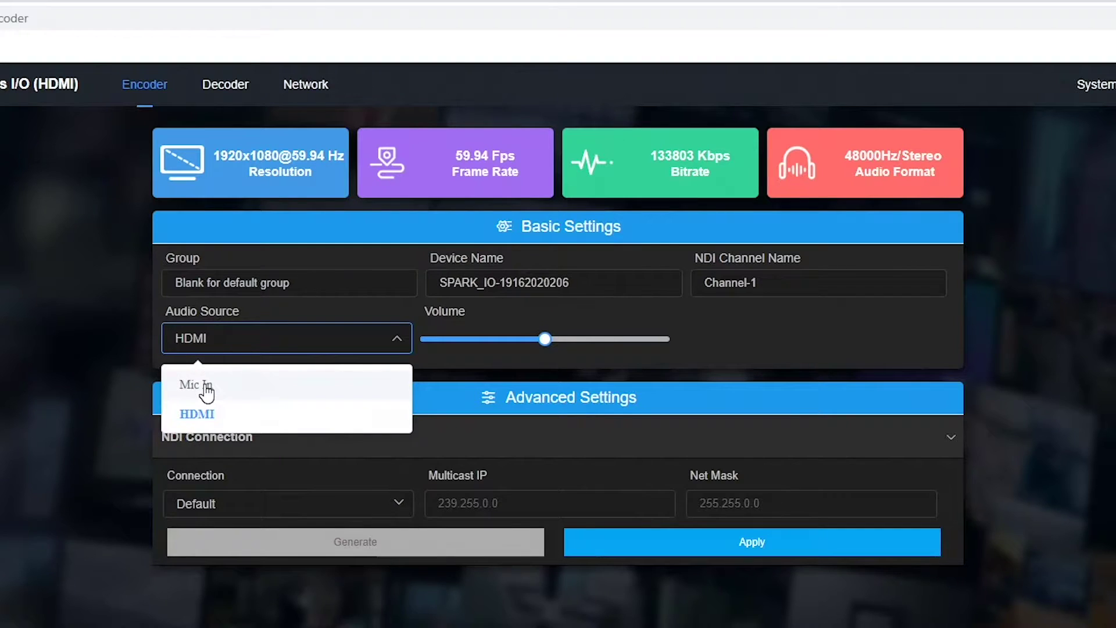
pyautogui.click(87, 360)
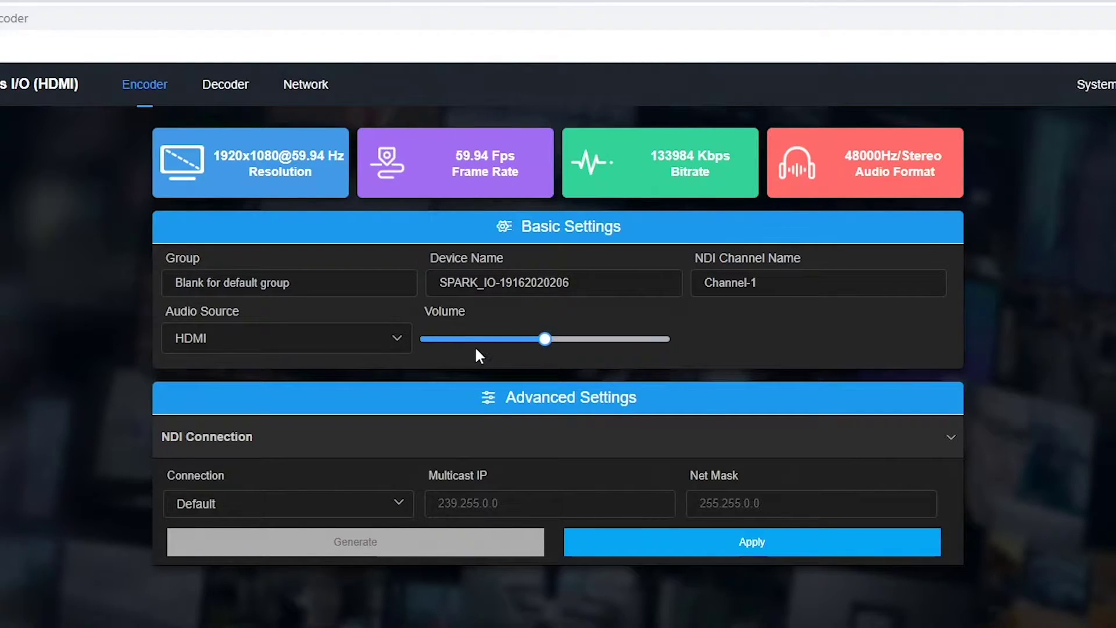
# Switch the Spark to decoder mode, accepting the Tips and IP address warnings.
pyautogui.click(242, 97)
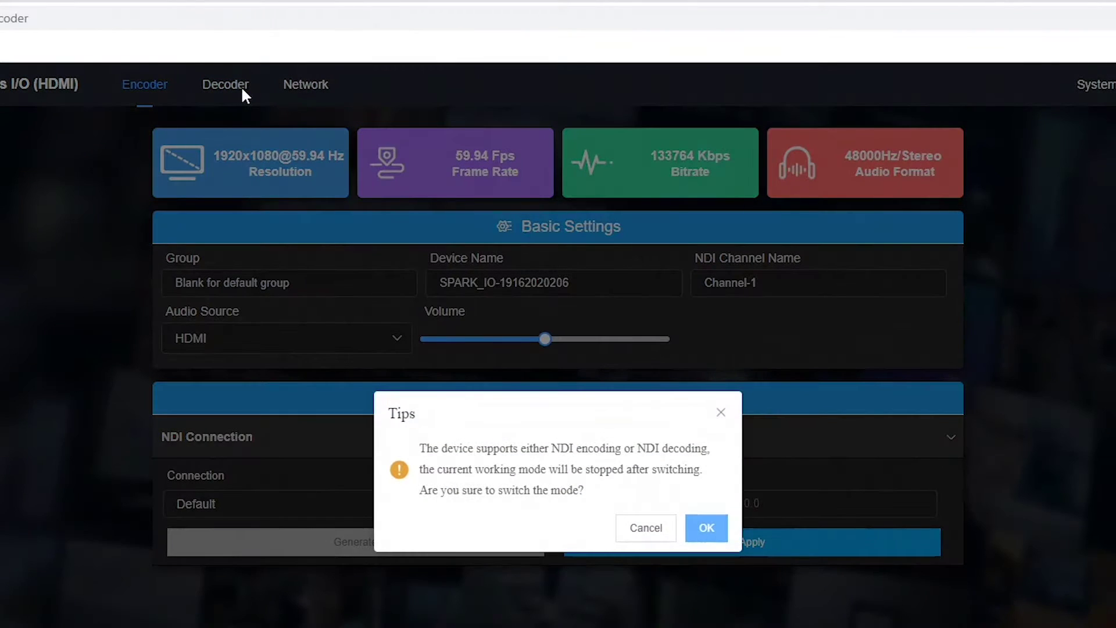
pyautogui.click(709, 530)
pyautogui.click(708, 519)
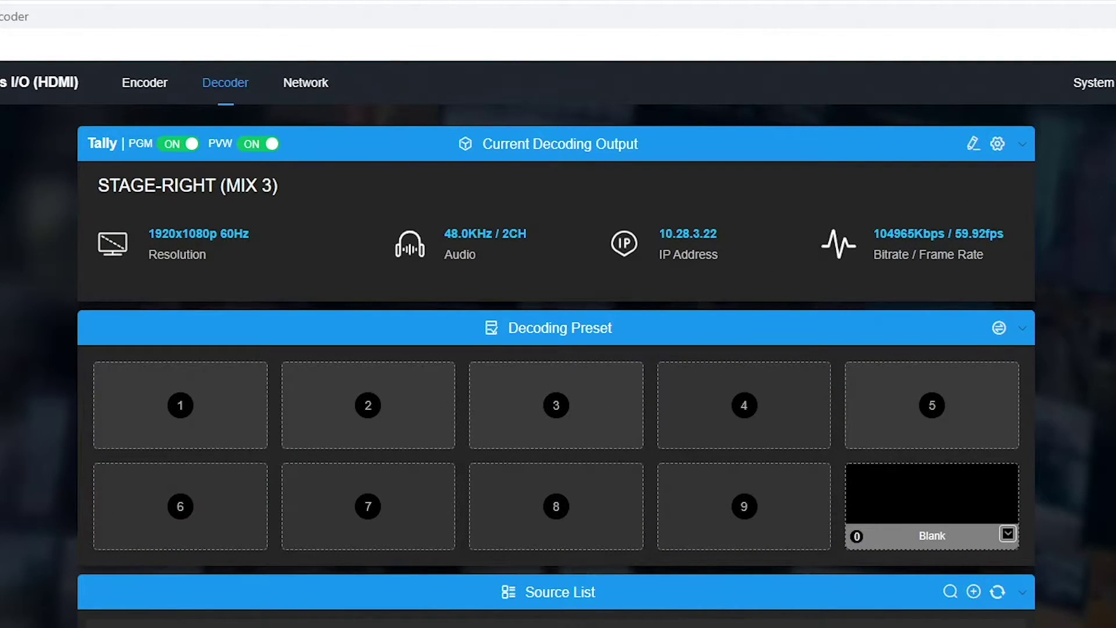
# Highlight the STAGE-RIGHT (MIX 3) output name and the decoder IP 10.28.3.22.
pyautogui.moveTo(108, 186)
pyautogui.mouseDown()
pyautogui.moveTo(241, 187)
pyautogui.moveTo(90, 180)
pyautogui.mouseUp()
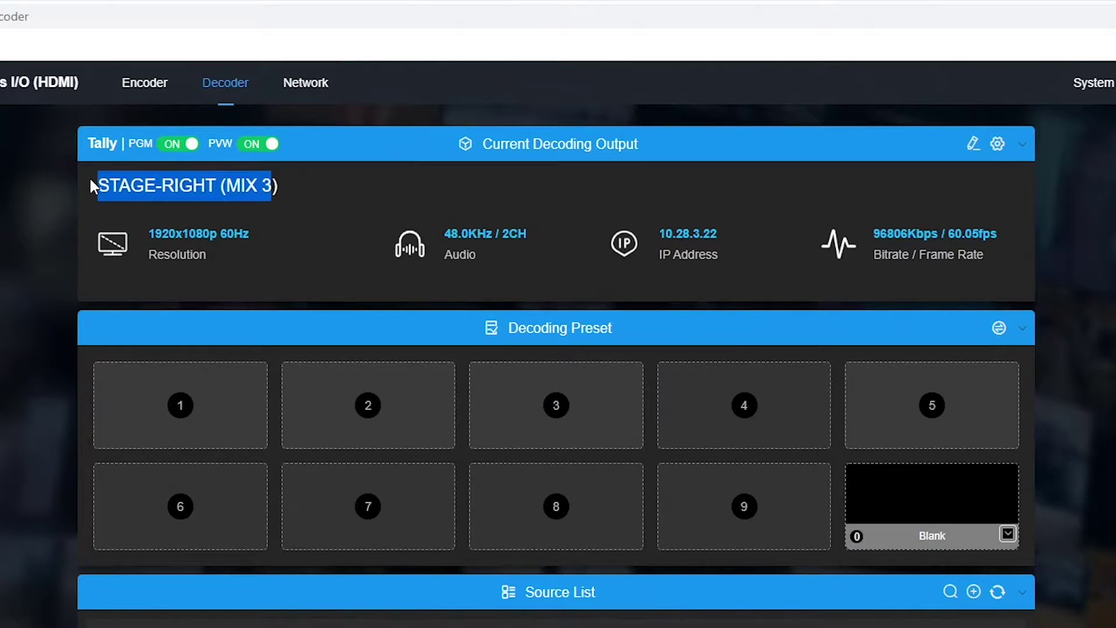
pyautogui.click(114, 230)
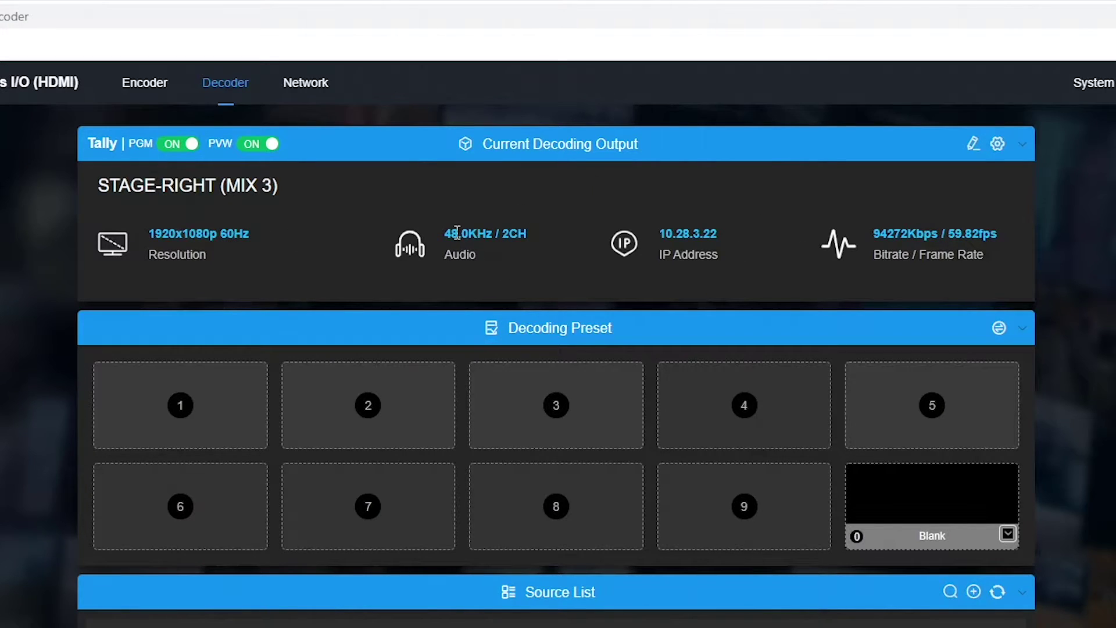
pyautogui.moveTo(730, 239); pyautogui.dragTo(661, 234)
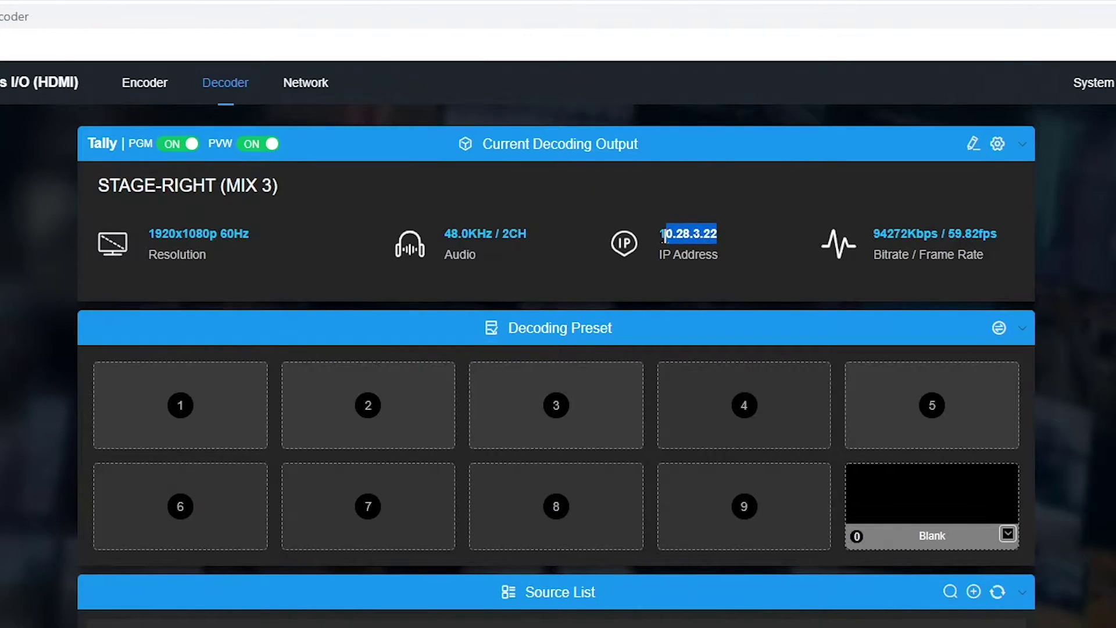
pyautogui.click(756, 239)
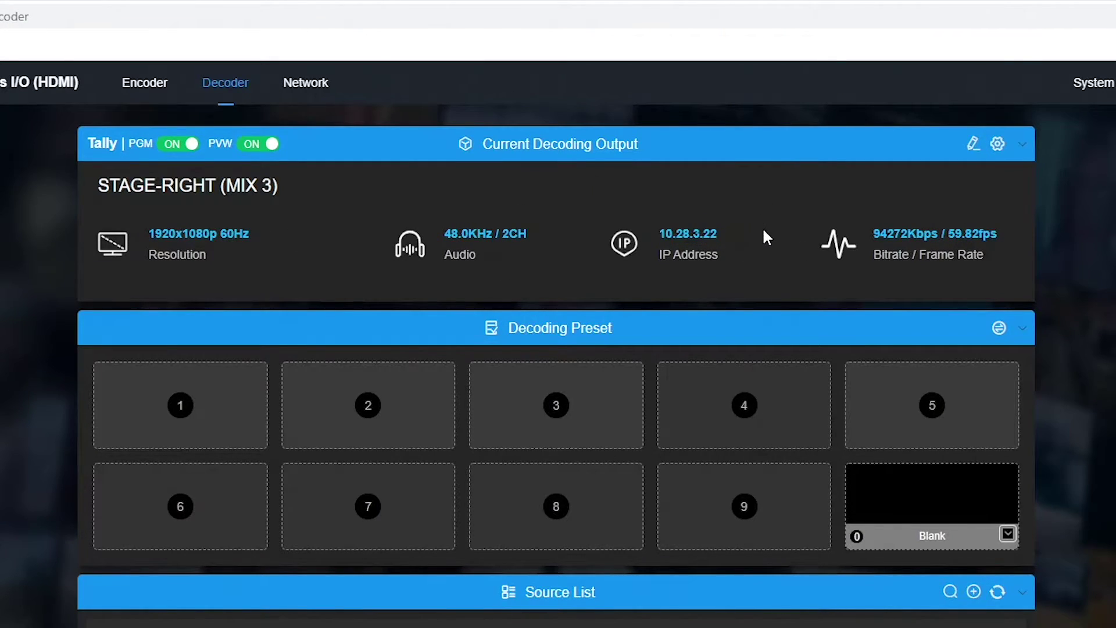
pyautogui.click(555, 335)
# Browse the Decoder source list and expand MINI-4018740A to reveal its MIX, Multiviewer and Teleprompter channels.
pyautogui.scroll(-3, 556, 364)
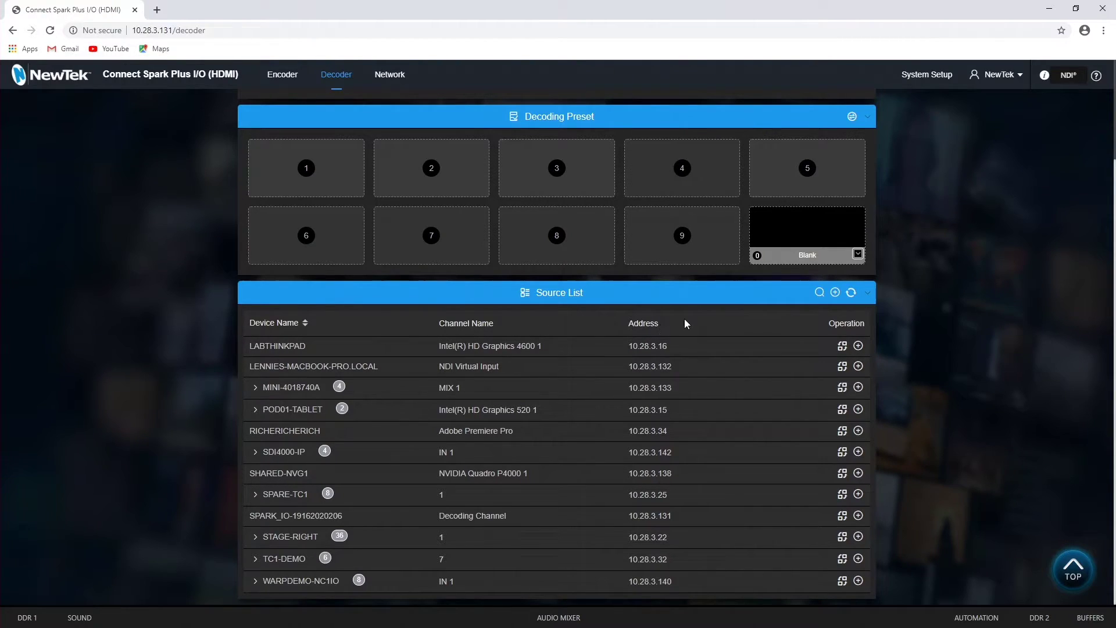
pyautogui.click(561, 295)
pyautogui.click(560, 293)
pyautogui.click(339, 386)
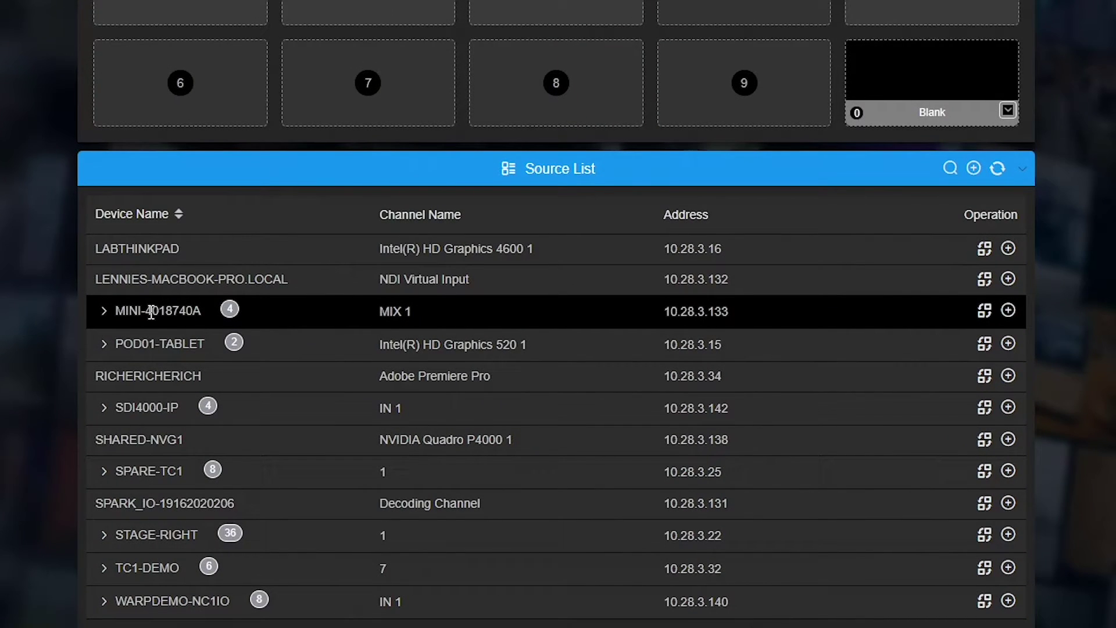
pyautogui.click(225, 306)
pyautogui.click(232, 346)
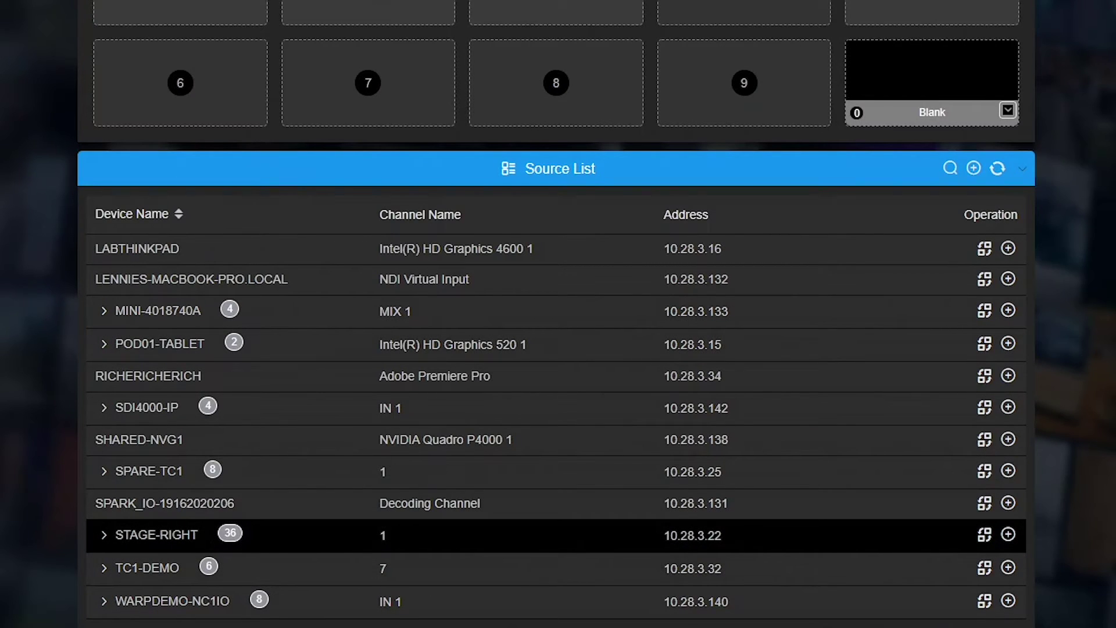
pyautogui.click(231, 532)
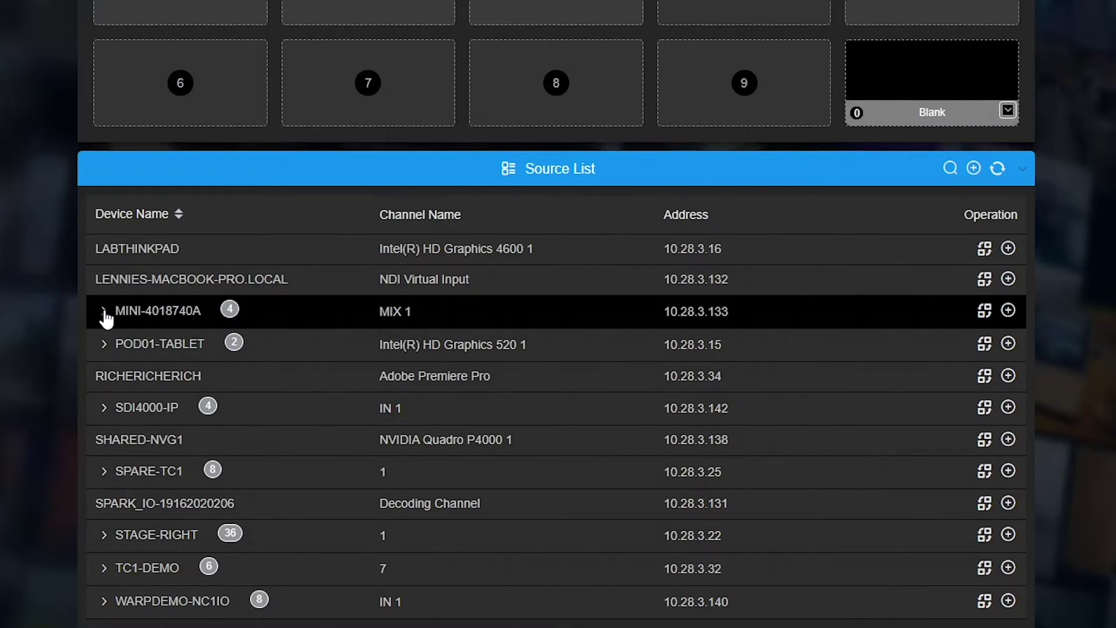
pyautogui.click(105, 312)
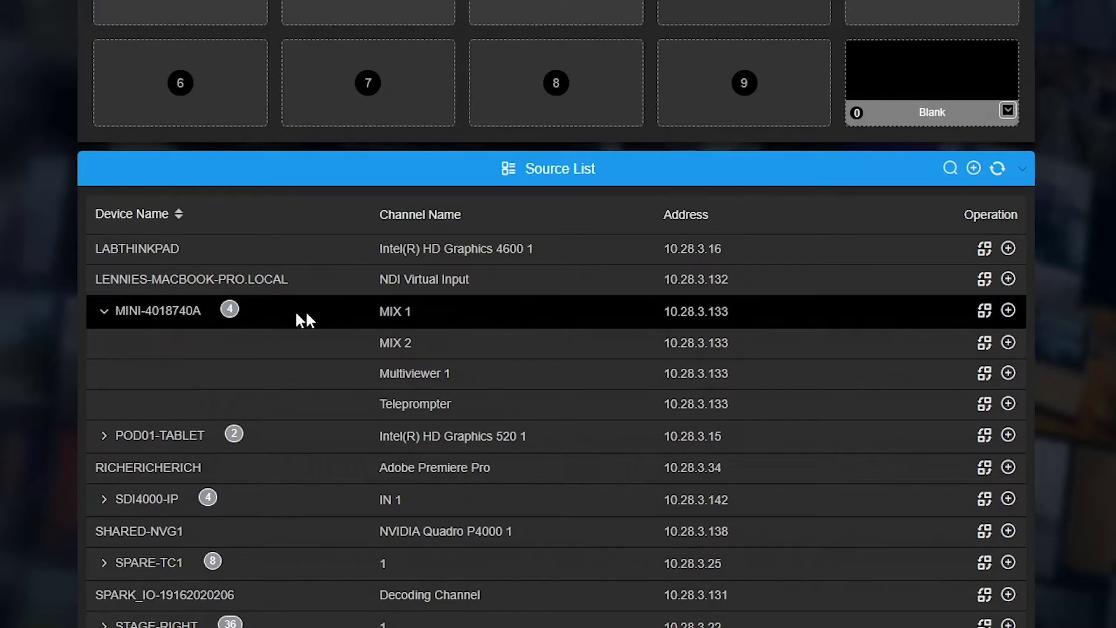
# Start a new decoding preset from MINI-4018740A's MIX 1 channel.
pyautogui.click(984, 313)
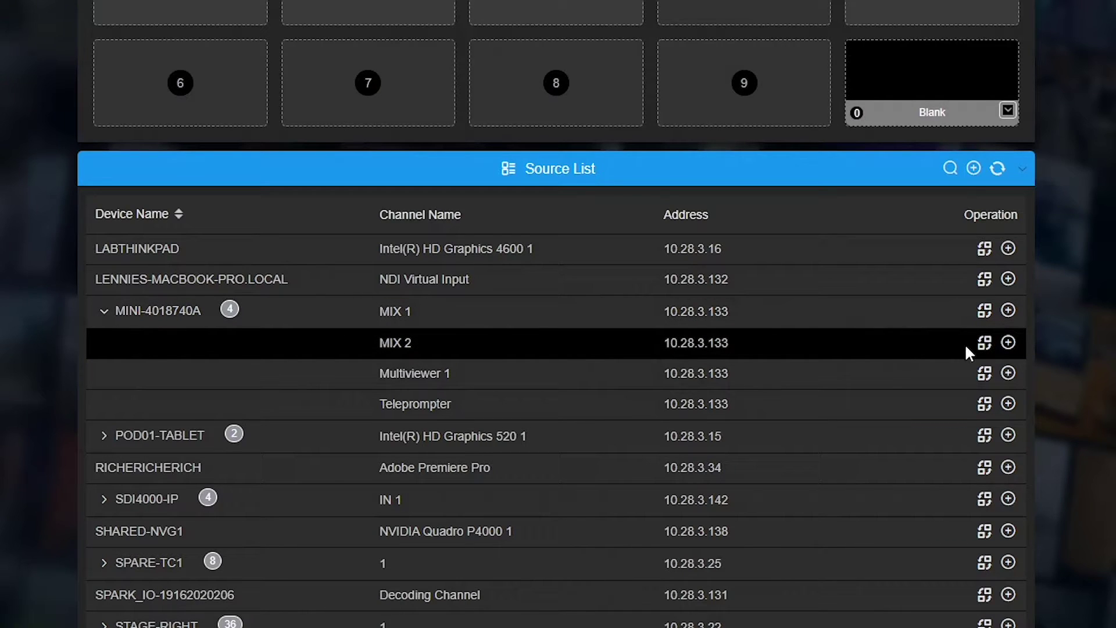
pyautogui.click(985, 343)
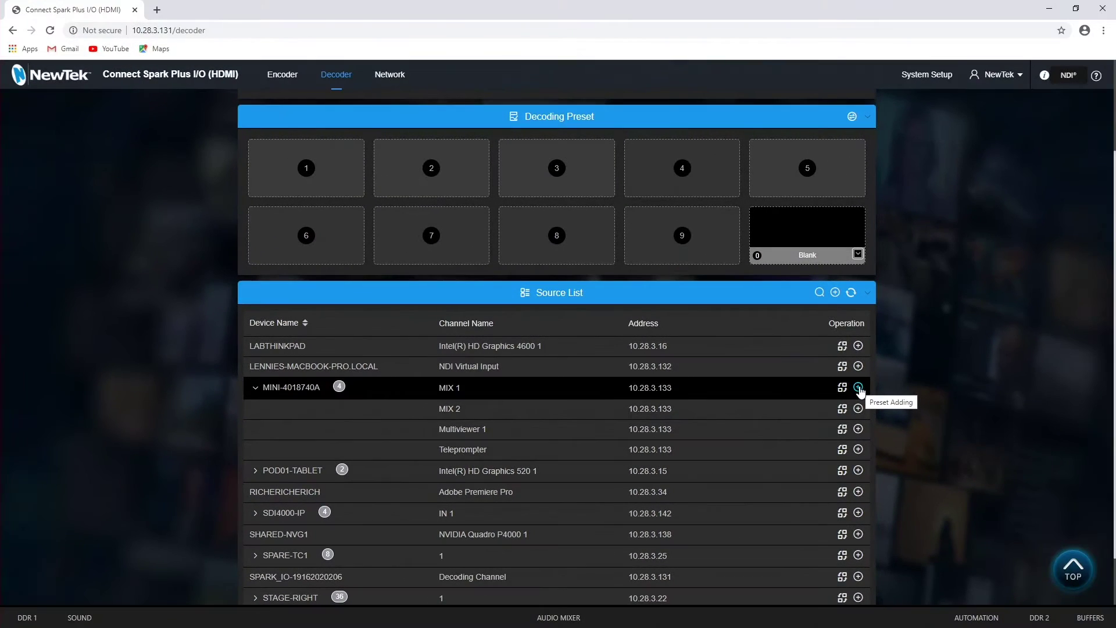
pyautogui.click(859, 388)
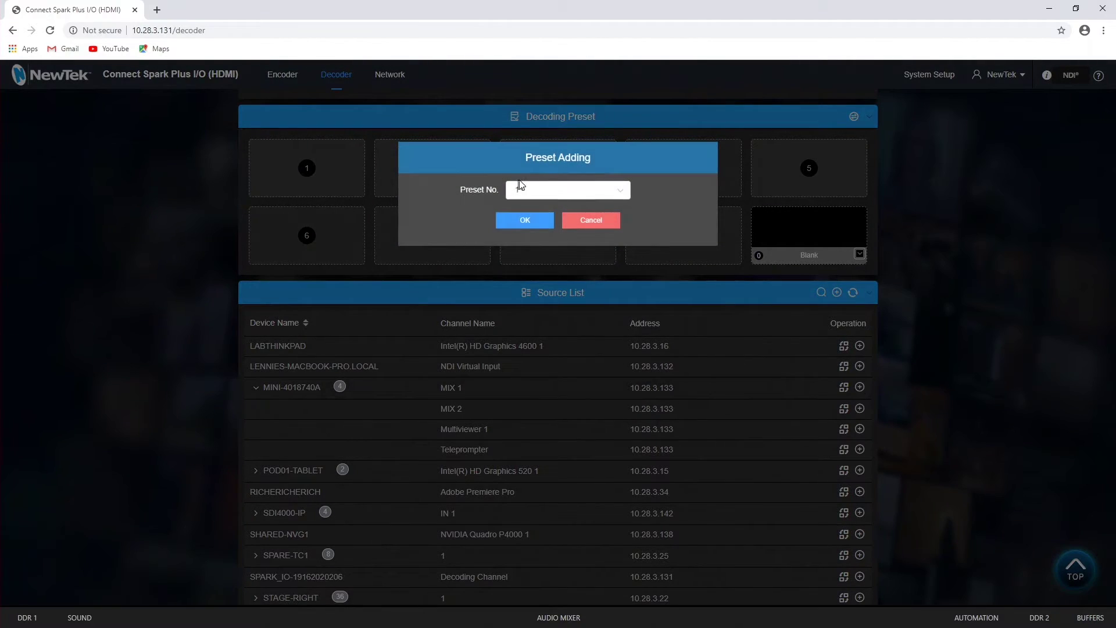
# Save MINI-4018740A MIX 1 as preset 1 and MIX 2 as preset 2.
pyautogui.click(518, 221)
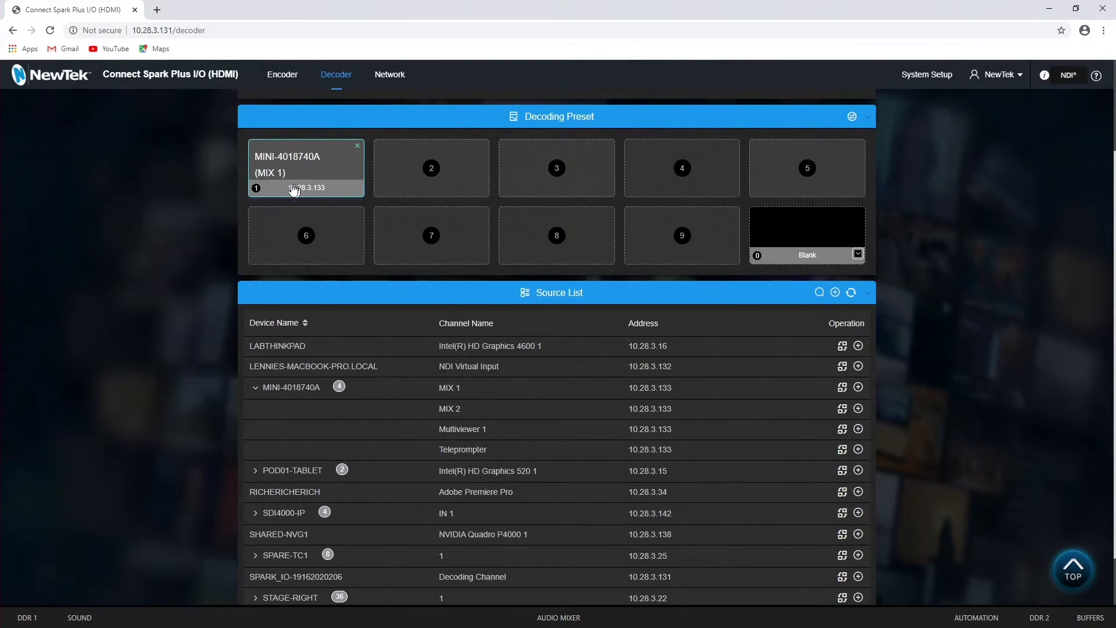
pyautogui.click(859, 410)
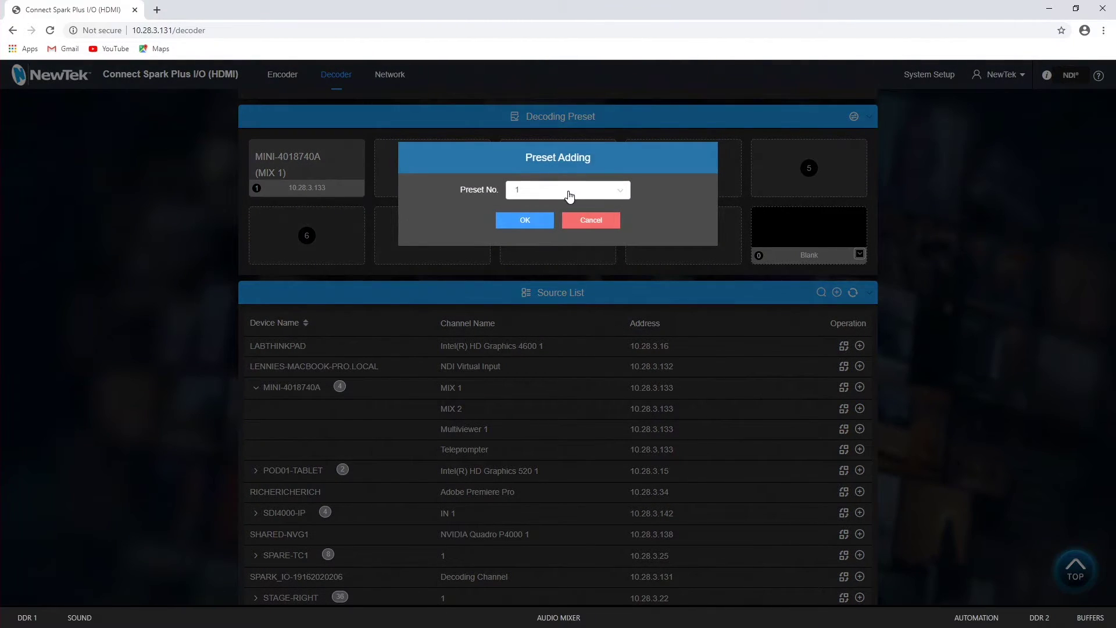
pyautogui.click(569, 195)
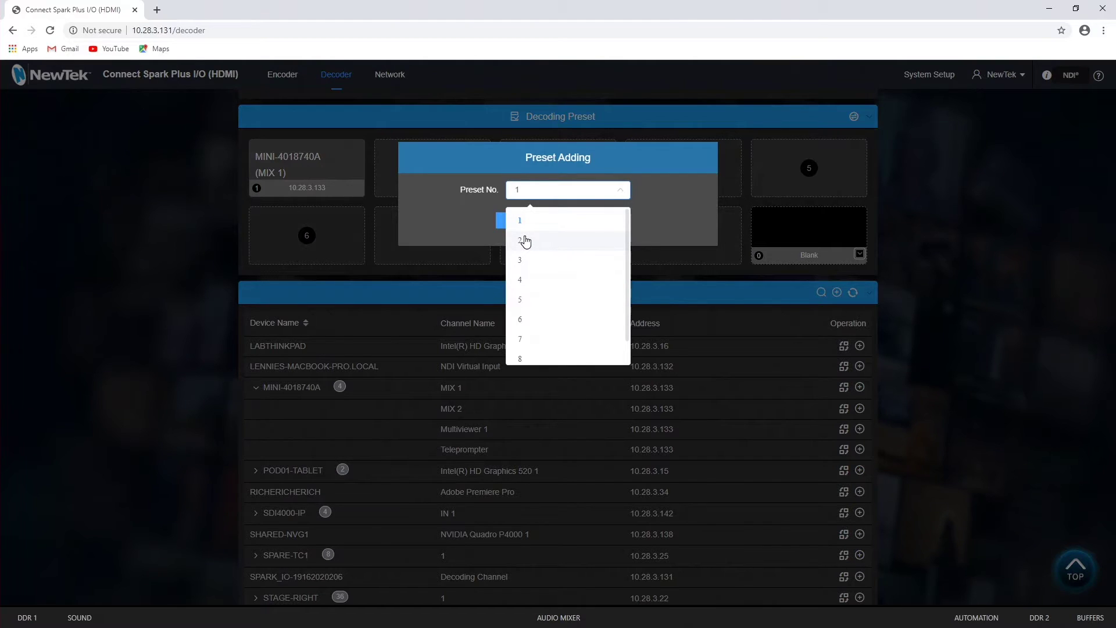
pyautogui.click(522, 240)
pyautogui.click(521, 224)
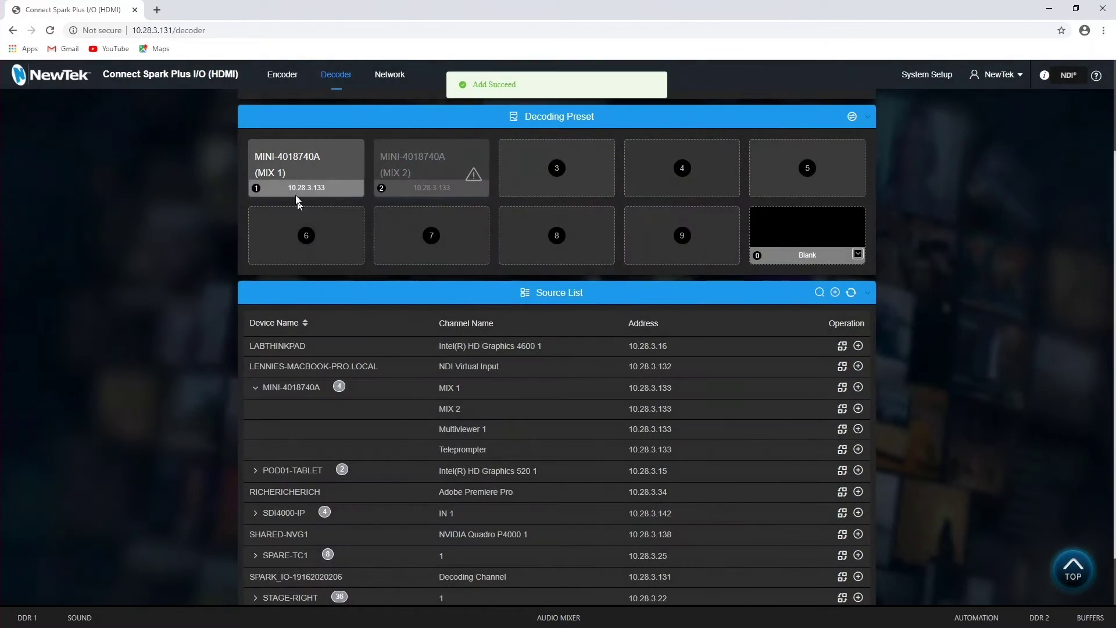
pyautogui.moveTo(430, 188)
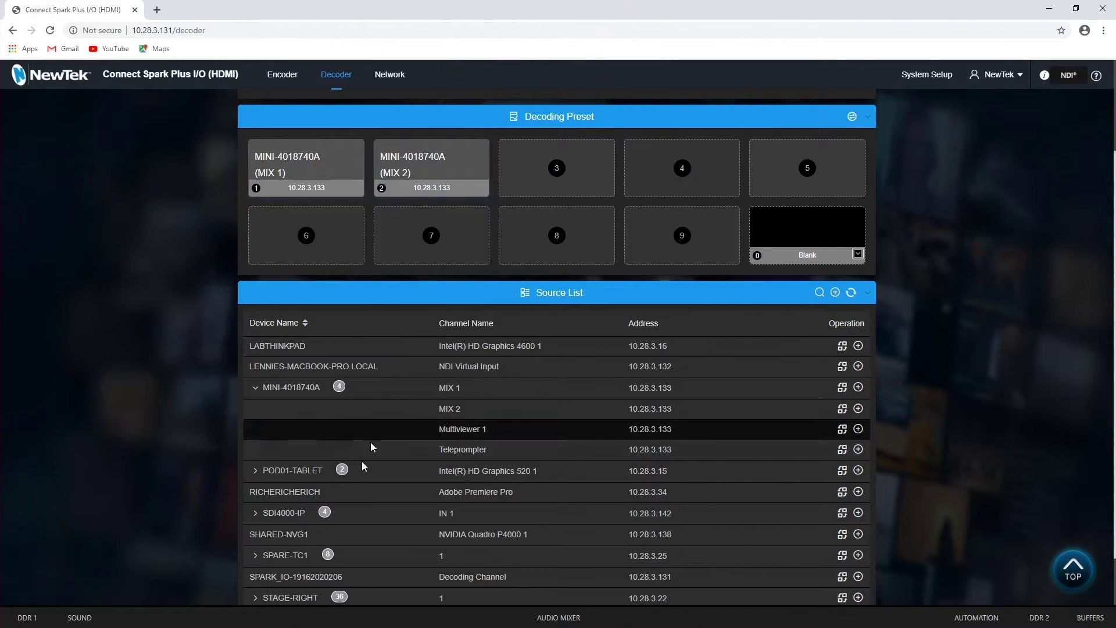
pyautogui.scroll(-1, 319, 581)
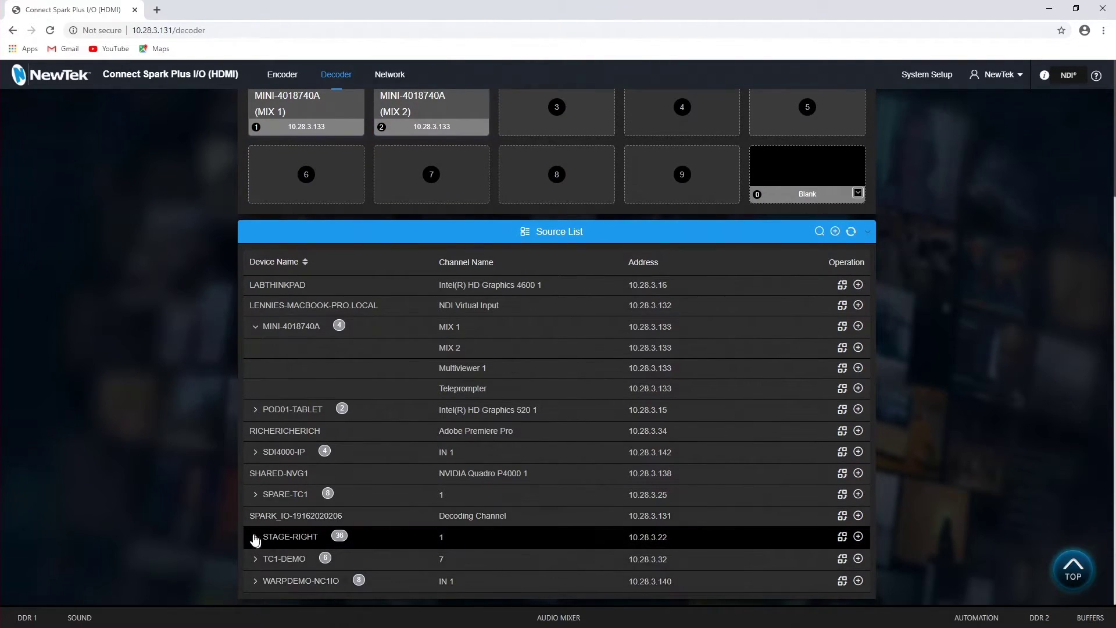
# Expand STAGE-RIGHT and save its MIX 3 channel as decoding preset 3.
pyautogui.click(256, 536)
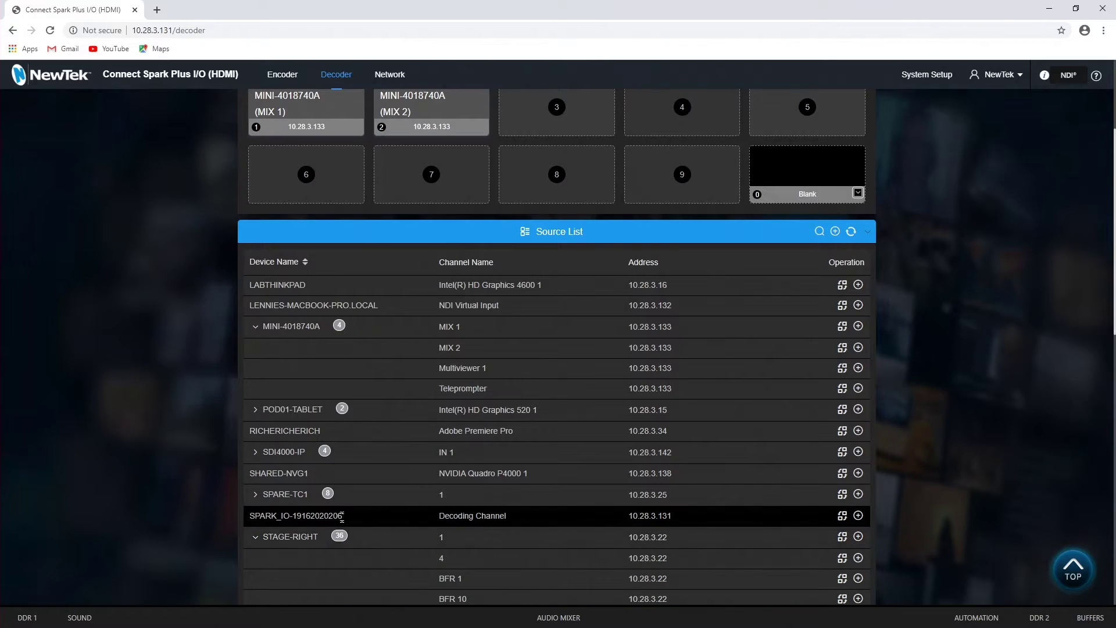
pyautogui.scroll(-8, 342, 512)
pyautogui.scroll(-3, 343, 514)
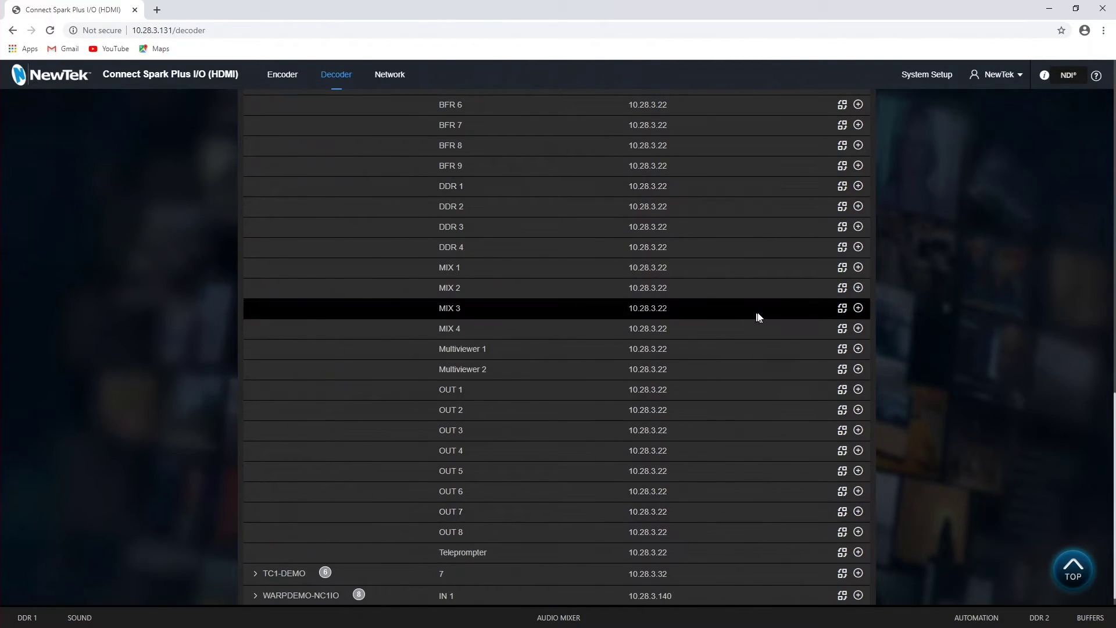
pyautogui.click(858, 308)
pyautogui.click(541, 194)
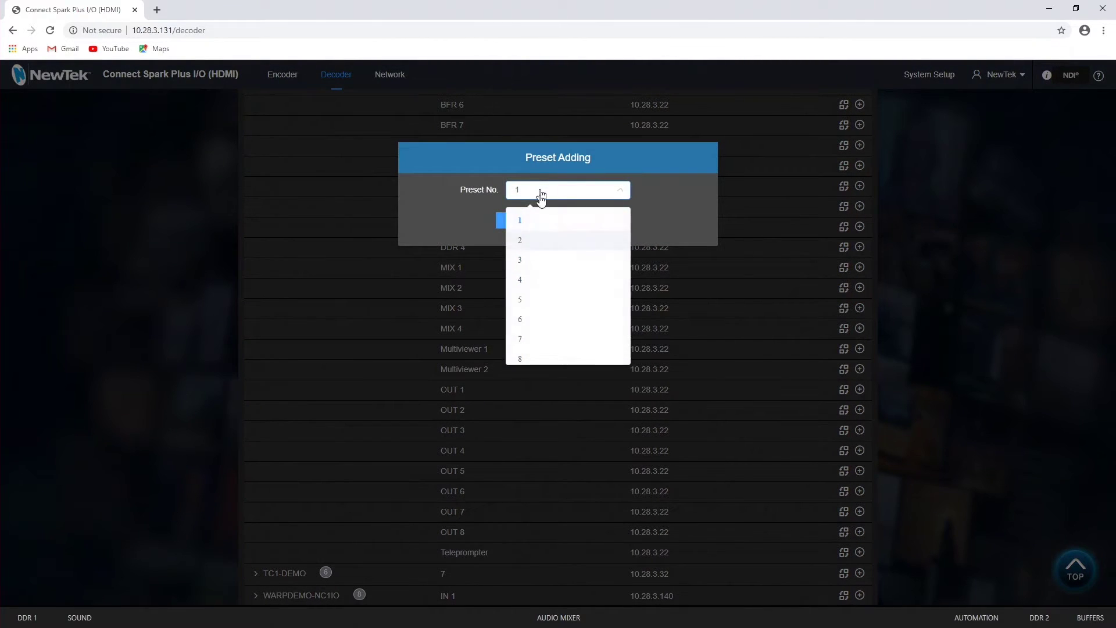
pyautogui.click(533, 268)
pyautogui.click(527, 224)
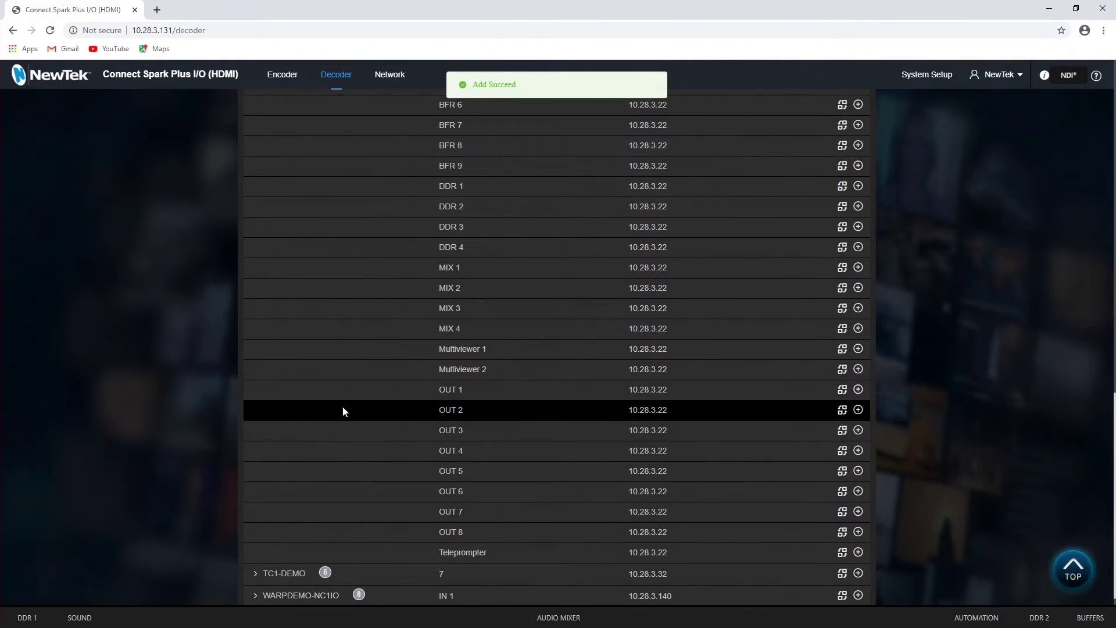
pyautogui.scroll(10, 343, 406)
pyautogui.scroll(5, 343, 405)
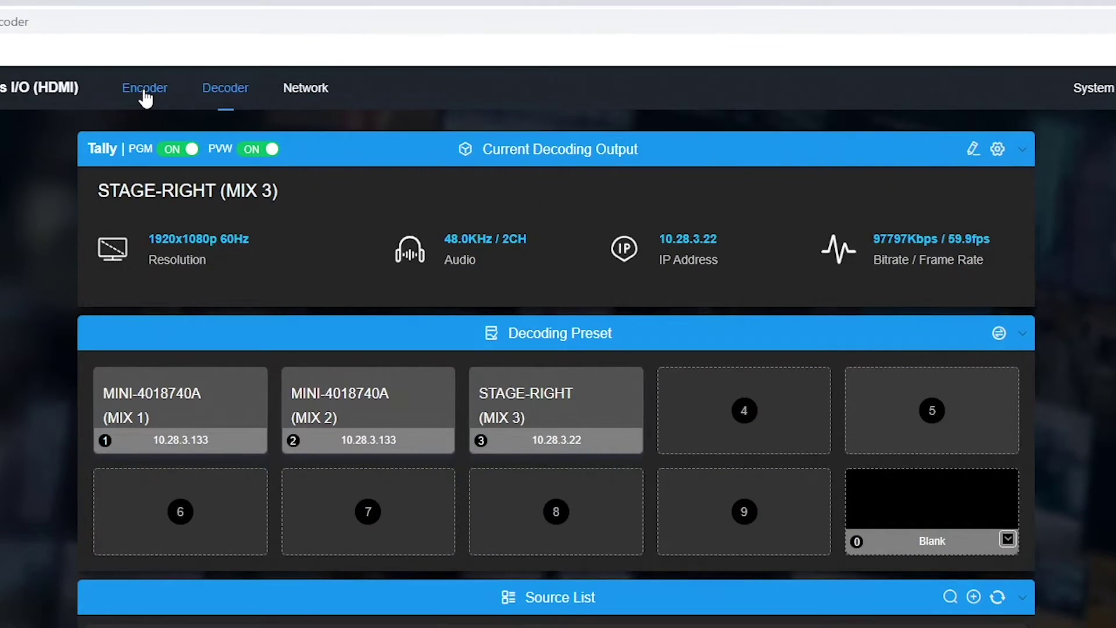
# Switch the Spark back to NDI encoding mode, confirming the Tips dialog.
pyautogui.click(144, 92)
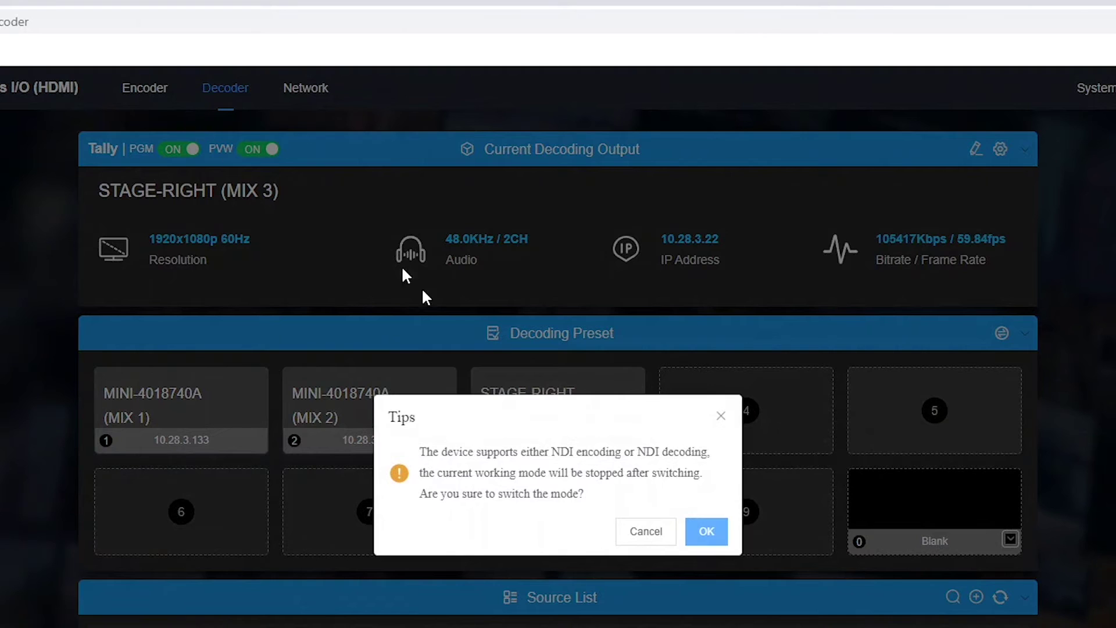
pyautogui.click(715, 534)
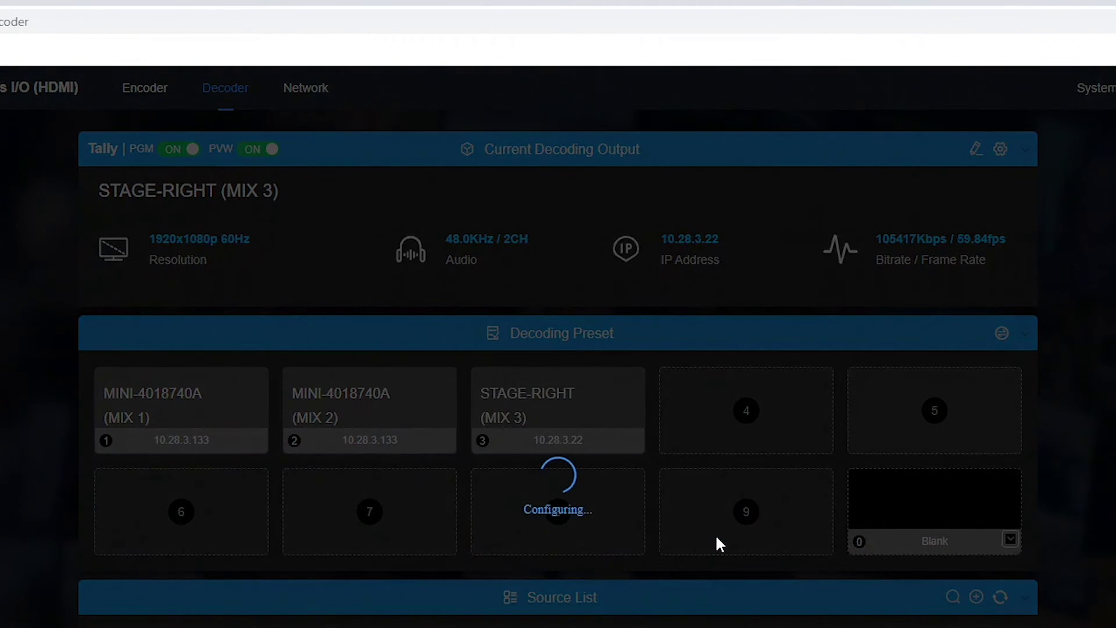